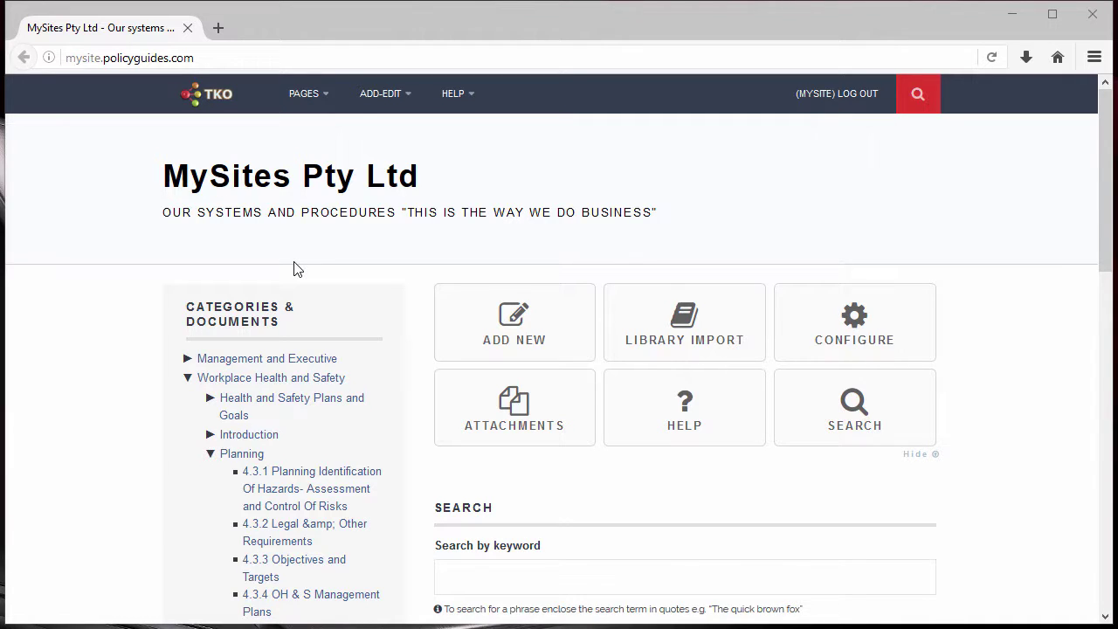
Step: Open the manual publishing tool and load the saved list "Health and Safety Manual - PDF" with 22 items
{"action": "left_click", "coordinate": [382, 96]}
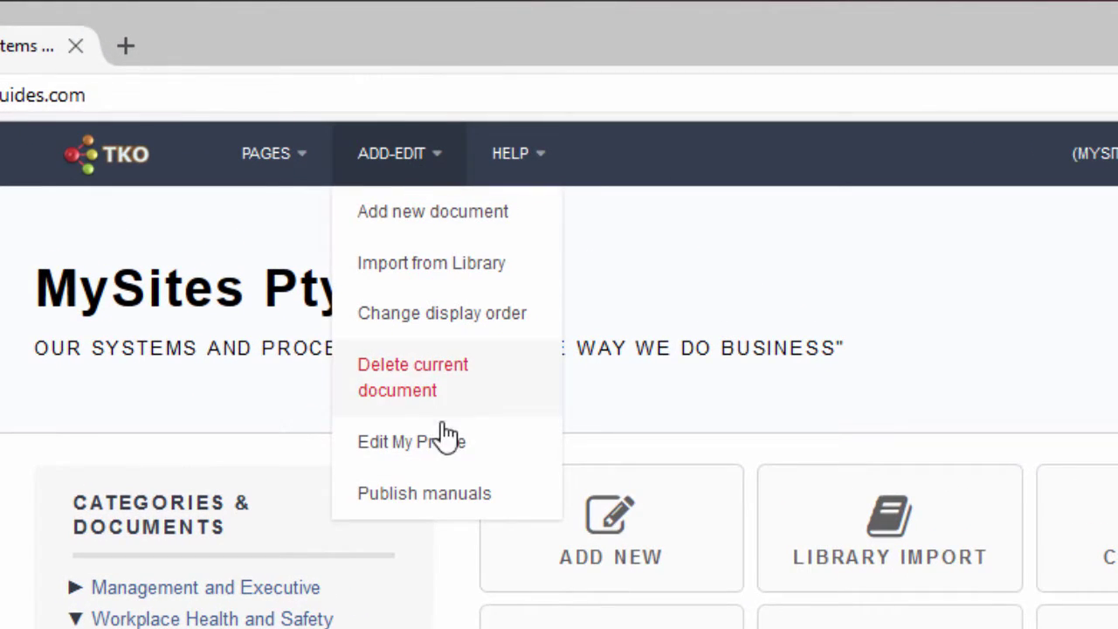
{"action": "left_click", "coordinate": [426, 493]}
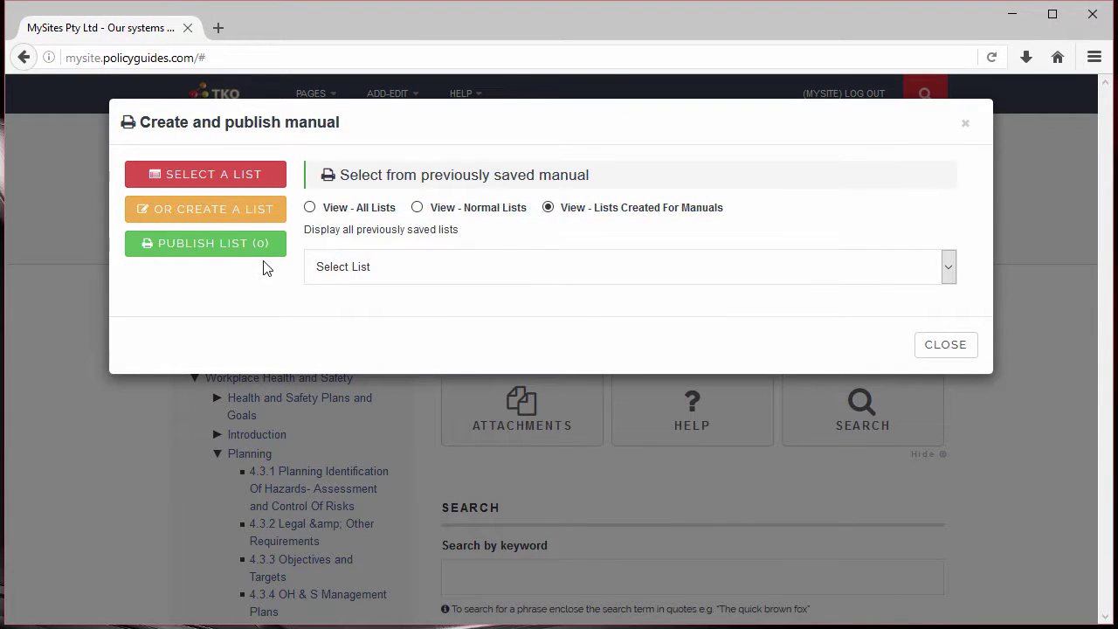
{"action": "left_click", "coordinate": [342, 268]}
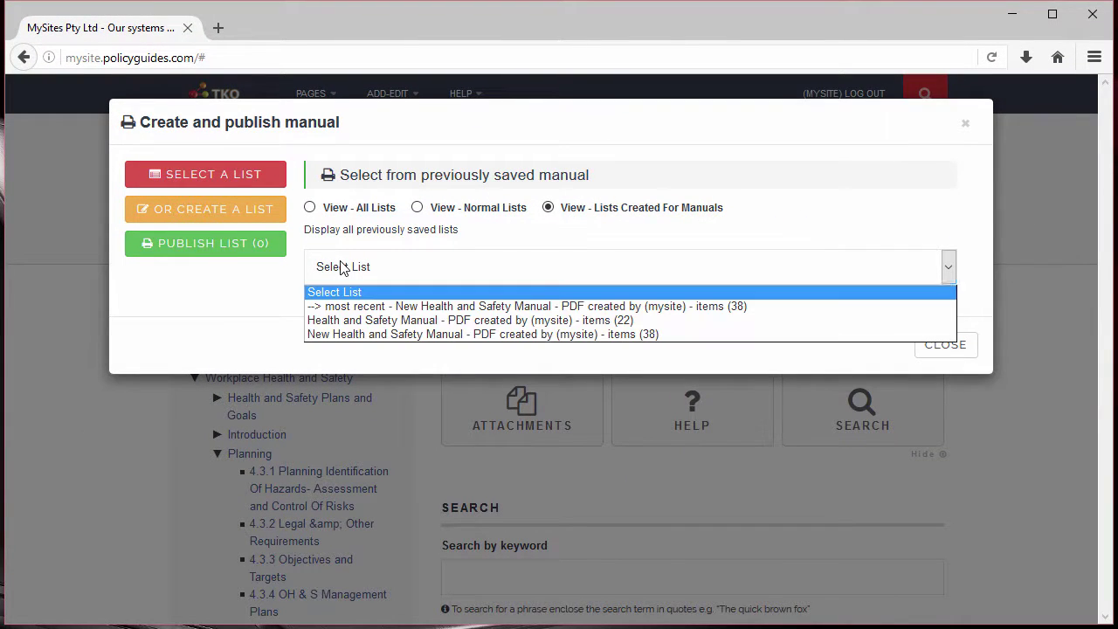
{"action": "left_click", "coordinate": [358, 321]}
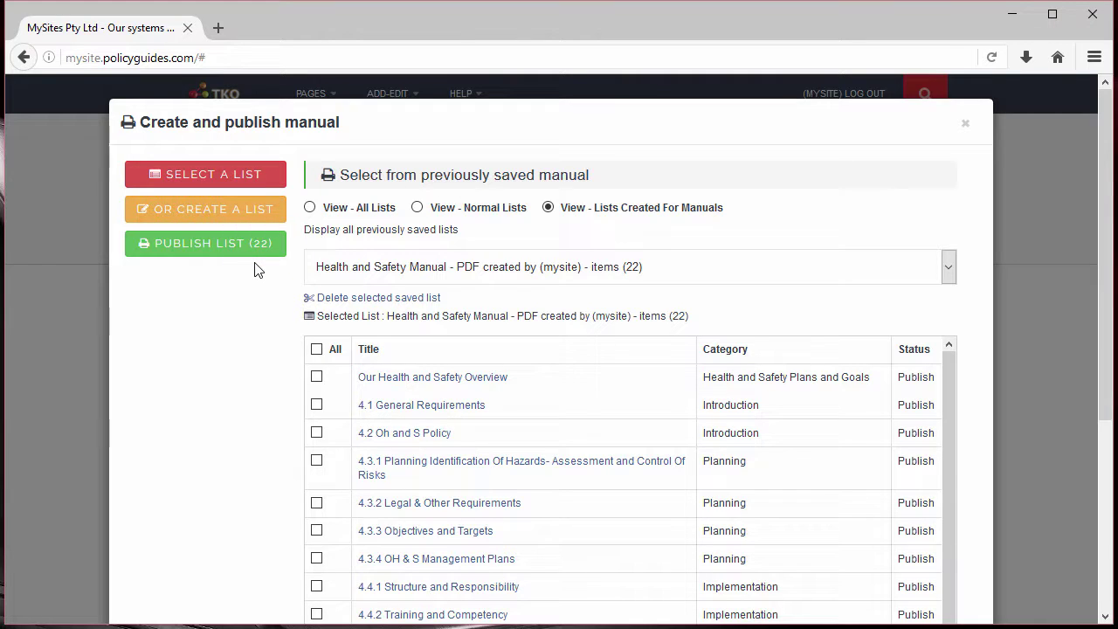
Step: Search for "training" records and add 6.2.2 Competence- Awareness and Training and 4.4.2 Training- Awareness and Competence to the list
{"action": "left_click", "coordinate": [244, 214]}
{"action": "left_click", "coordinate": [225, 296]}
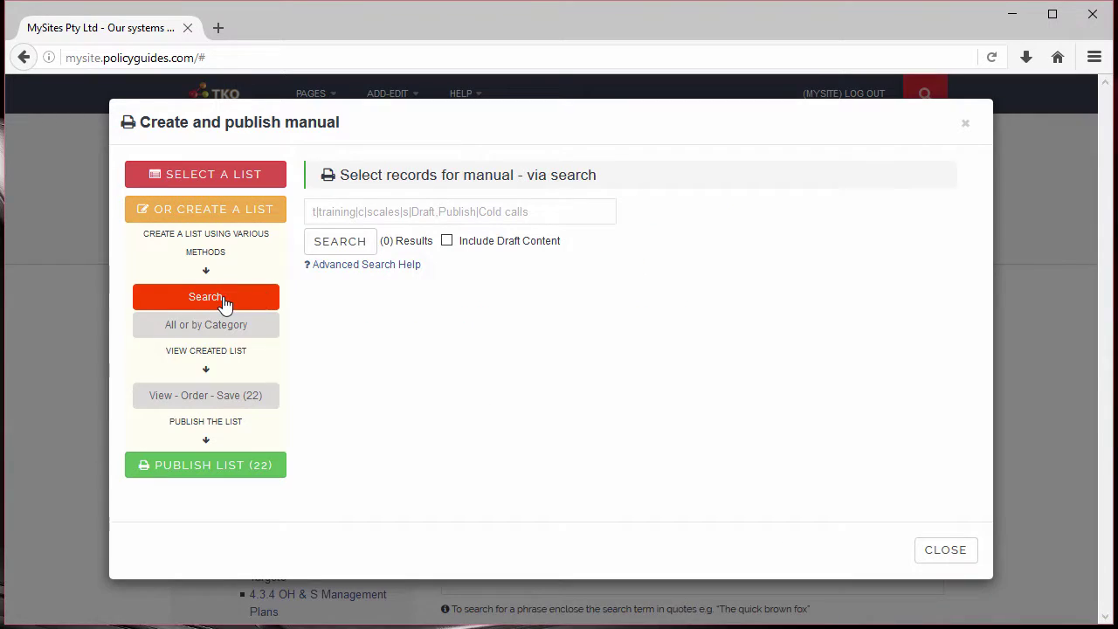
{"action": "left_click", "coordinate": [348, 212]}
{"action": "type", "text": "training"}
{"action": "key", "text": "Return"}
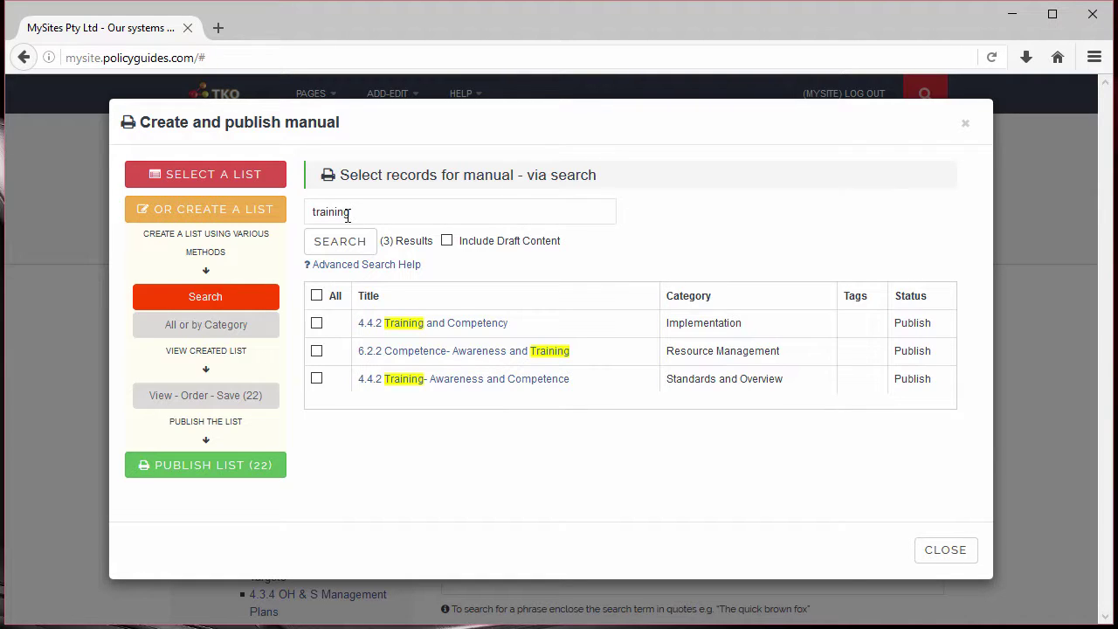
{"action": "left_click", "coordinate": [316, 350]}
{"action": "left_click", "coordinate": [316, 382]}
Step: Add the whole Environmental category to the list and expand its Standards and Overview documents
{"action": "left_click", "coordinate": [249, 327]}
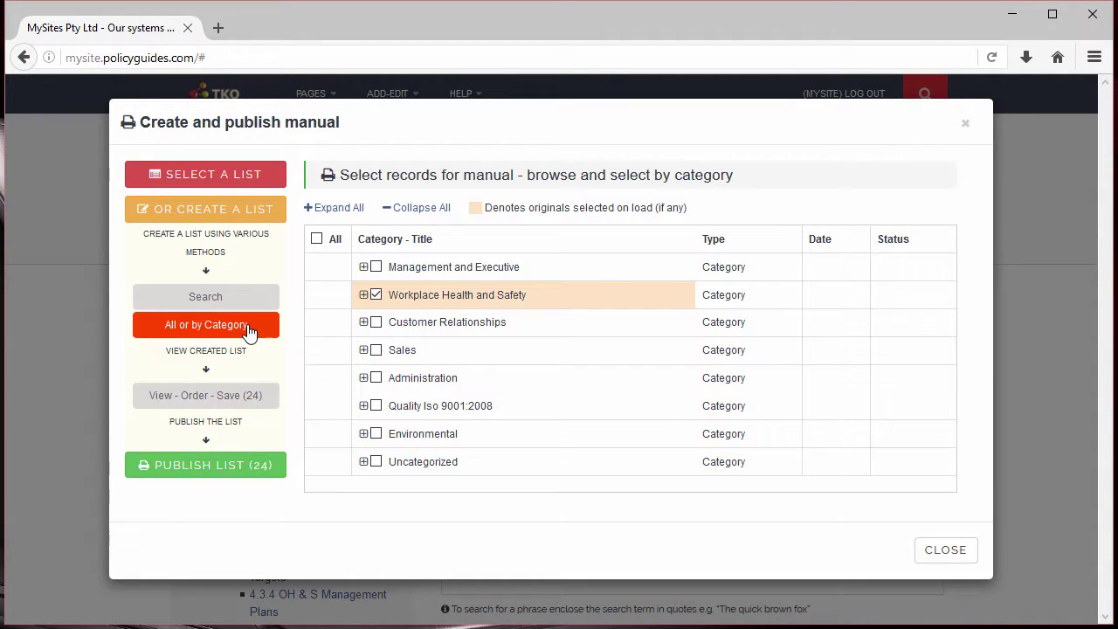
{"action": "left_click", "coordinate": [374, 436]}
{"action": "left_click", "coordinate": [362, 435]}
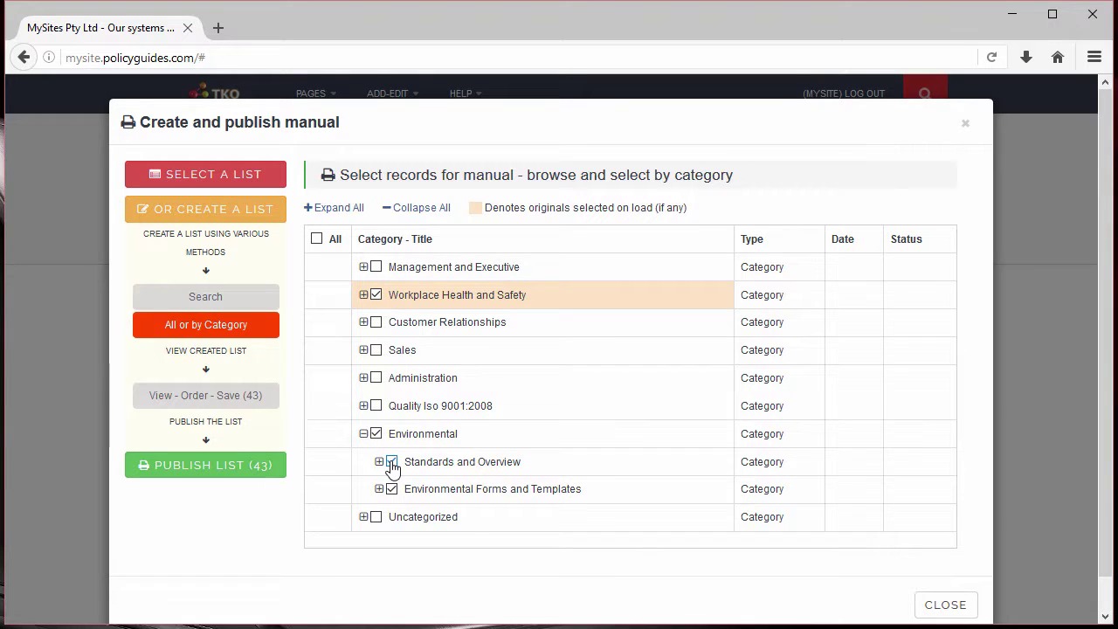
{"action": "left_click", "coordinate": [379, 463]}
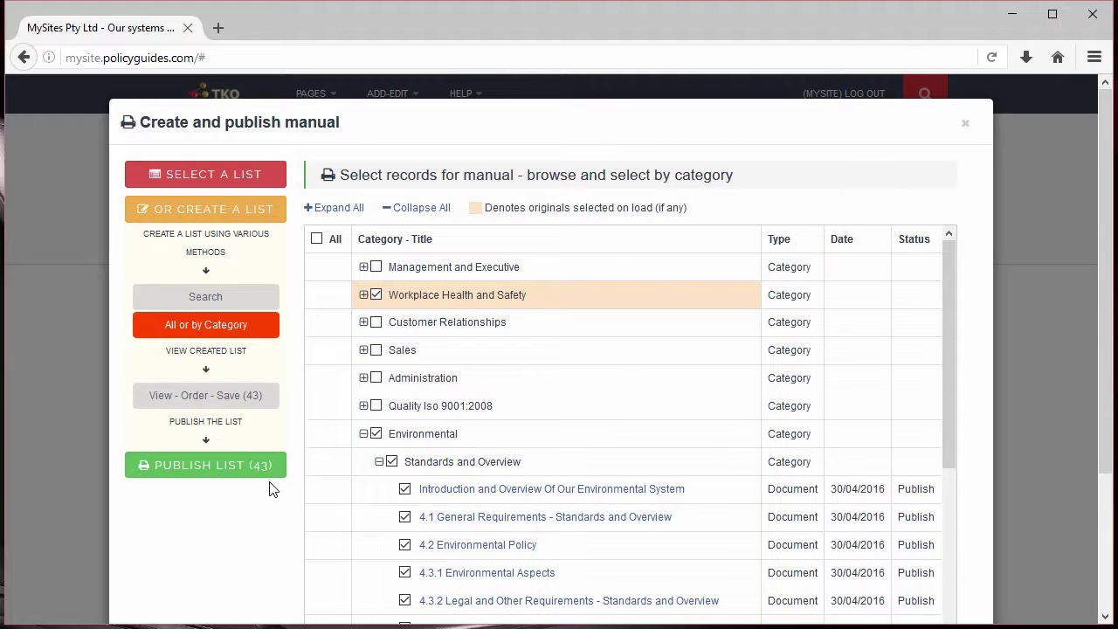
Step: Remove the four Planning documents, 4.3.1 to 4.3.4, from the created list while keeping all other records
{"action": "left_click", "coordinate": [237, 406]}
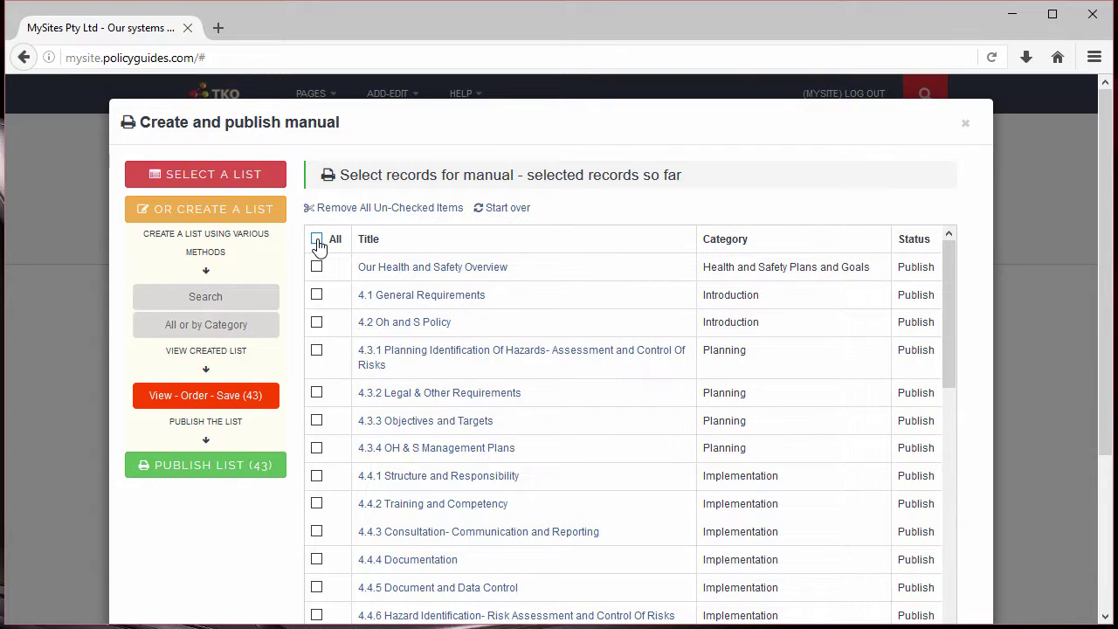
{"action": "left_click", "coordinate": [317, 241]}
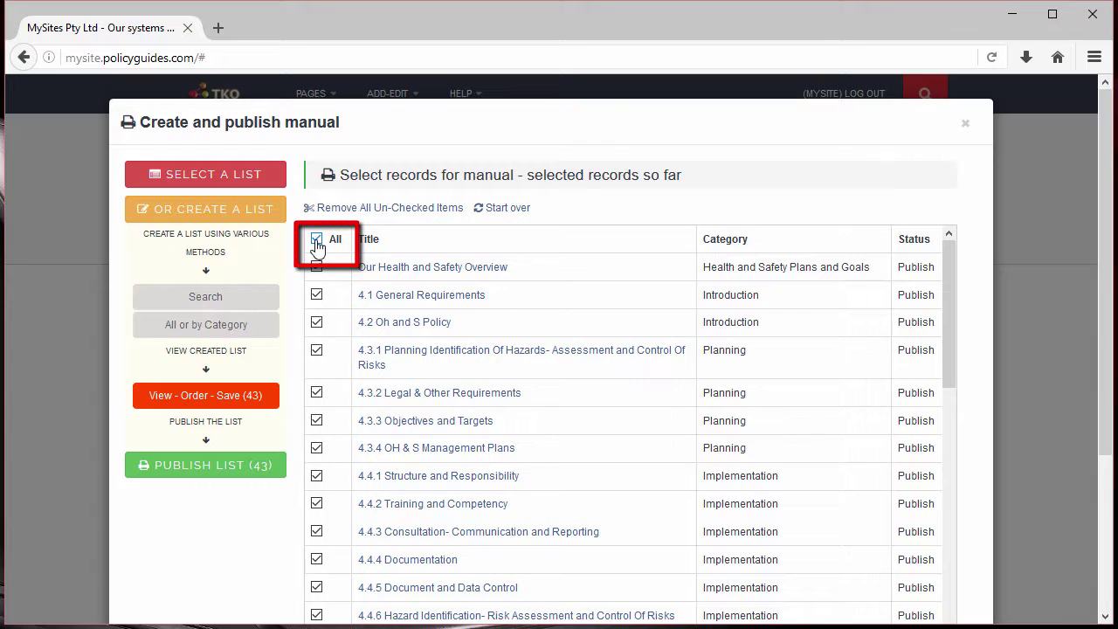
{"action": "left_click", "coordinate": [317, 353]}
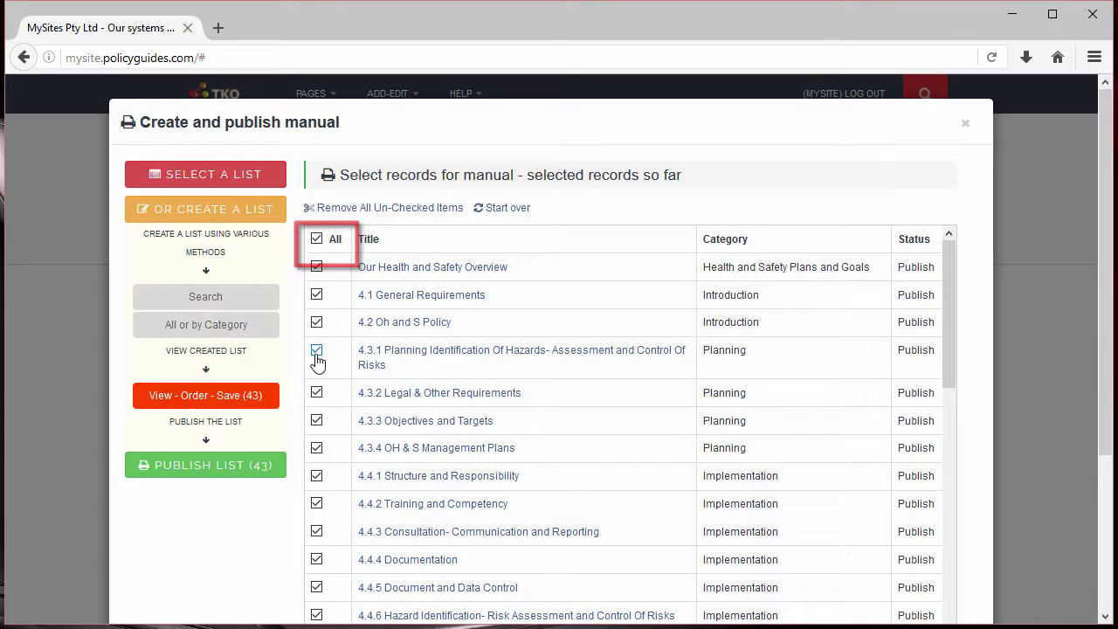
{"action": "left_click", "coordinate": [317, 392]}
{"action": "left_click", "coordinate": [317, 420]}
{"action": "left_click", "coordinate": [316, 449]}
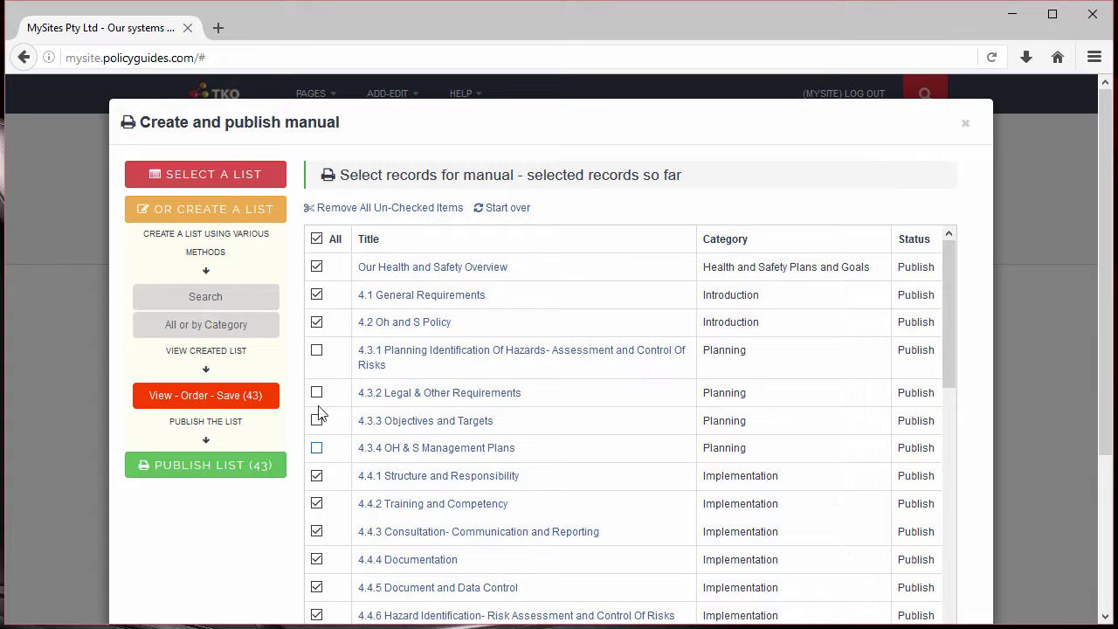
{"action": "left_click", "coordinate": [356, 208]}
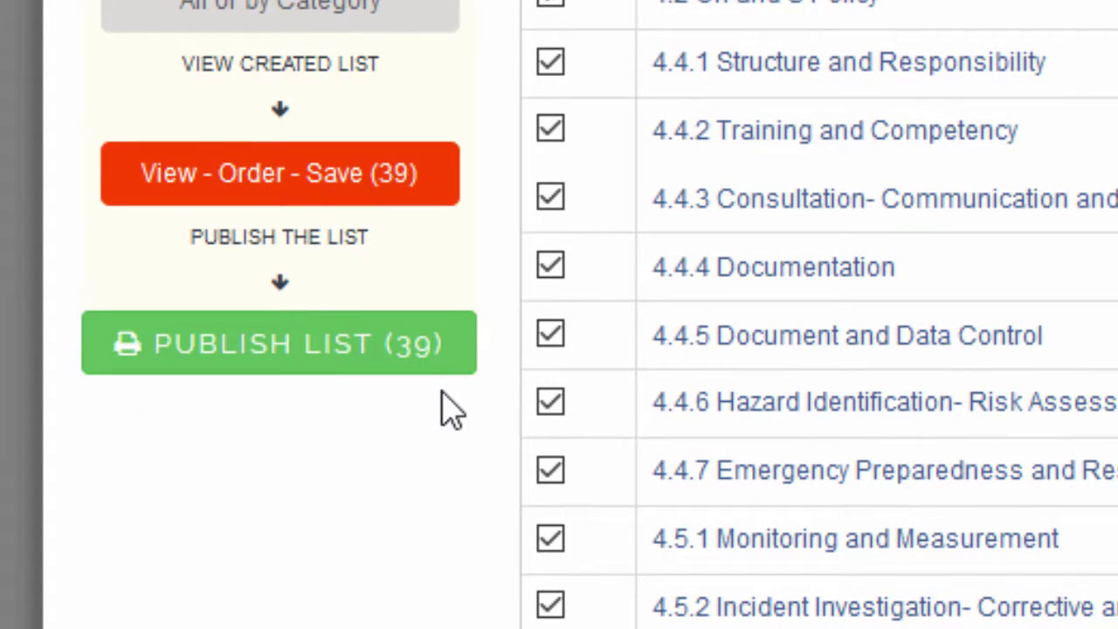
Step: Publish the list as a saved PDF manual titled "Health and Safety Manual", overwriting the existing health-and-safety-manual.pdf
{"action": "left_click", "coordinate": [376, 349]}
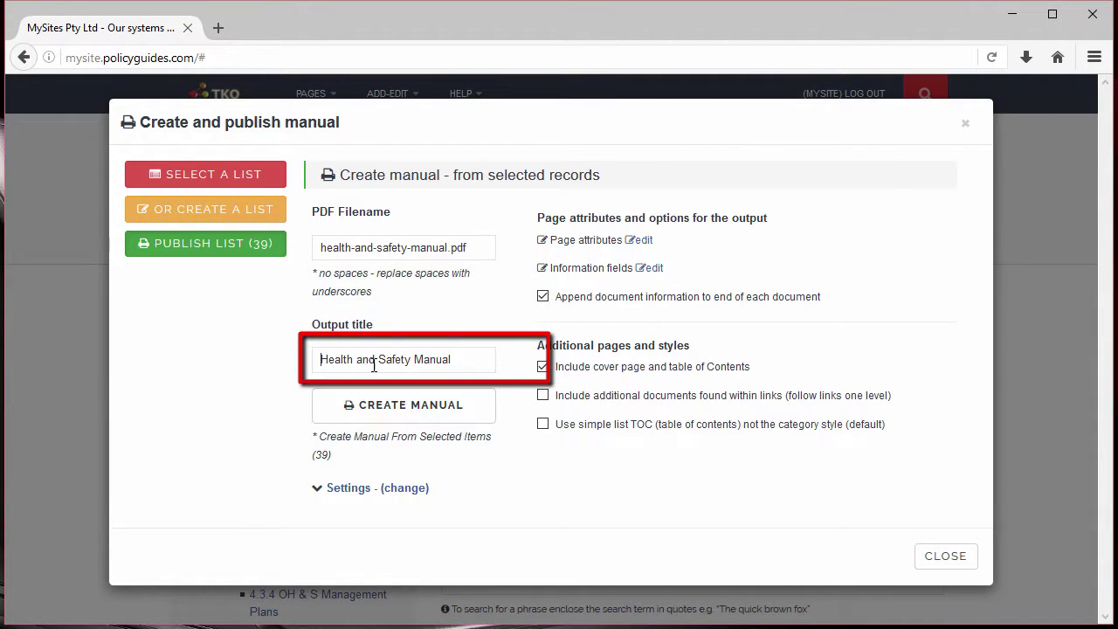
{"action": "left_click_drag", "start_coordinate": [458, 361], "coordinate": [318, 360]}
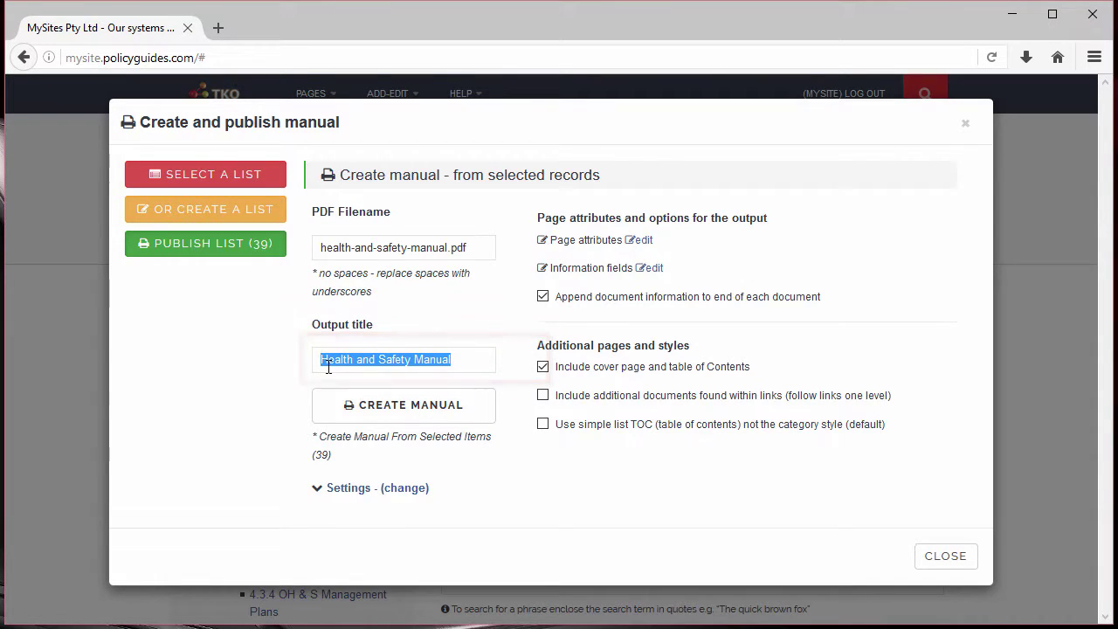
{"action": "left_click", "coordinate": [380, 412]}
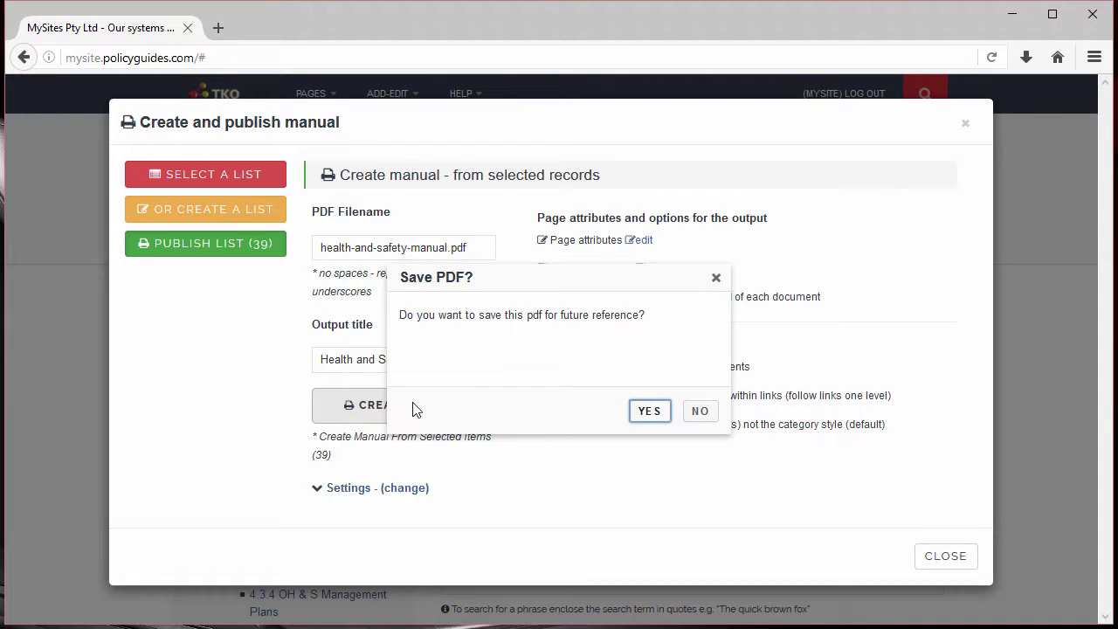
{"action": "left_click", "coordinate": [646, 412]}
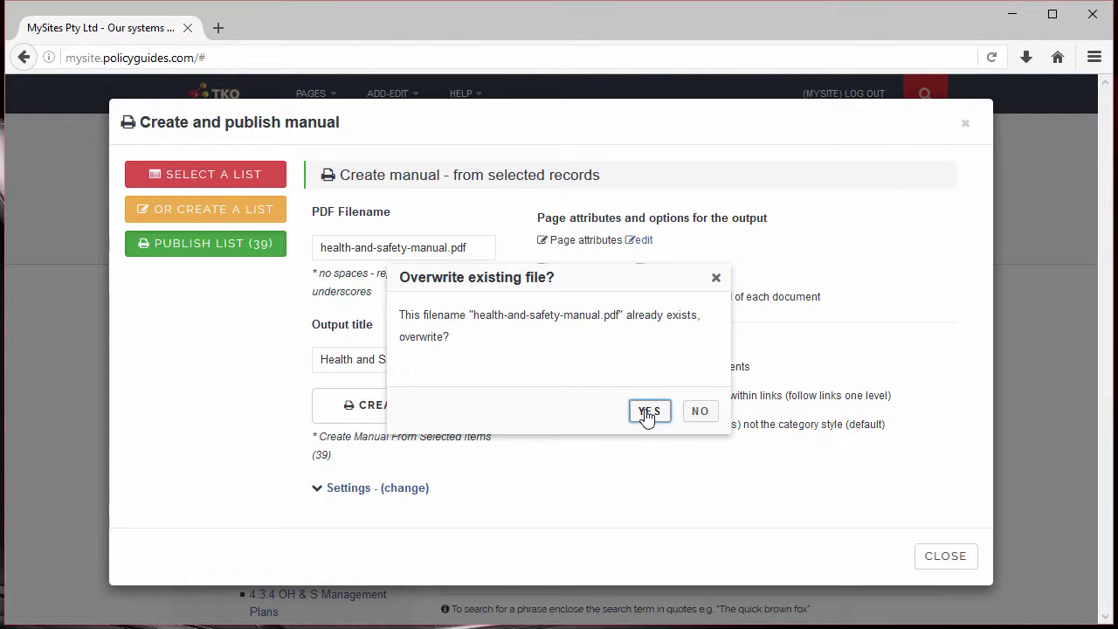
{"action": "left_click", "coordinate": [648, 412]}
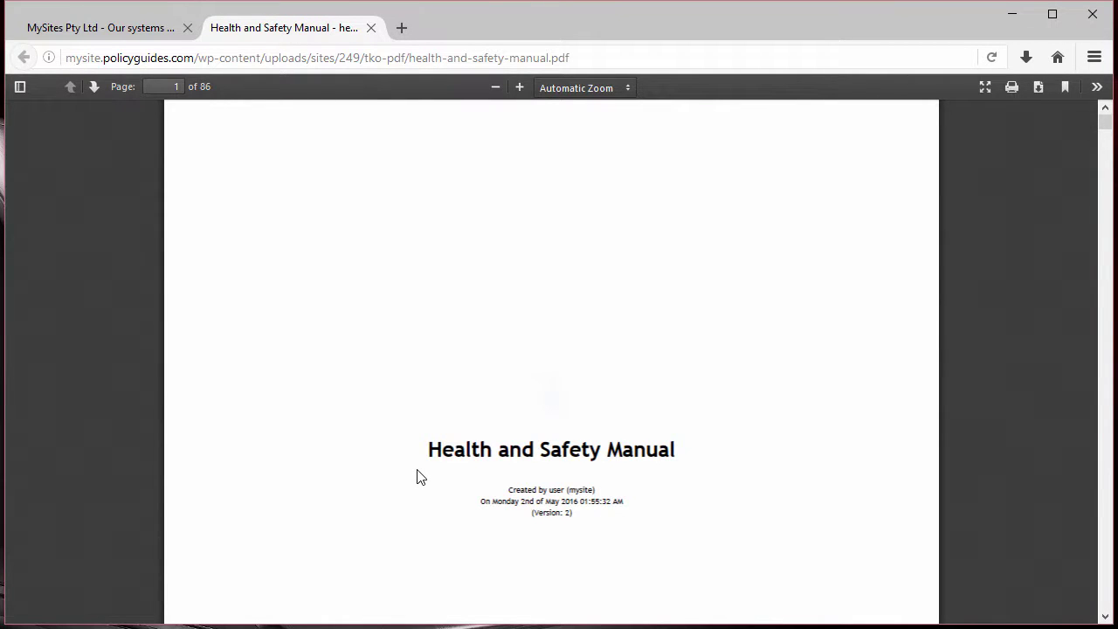
Step: Examine the generated PDF manual's cover page and table of contents at a readable size
{"action": "scroll", "coordinate": [416, 475], "scroll_direction": "down", "scroll_amount": 3}
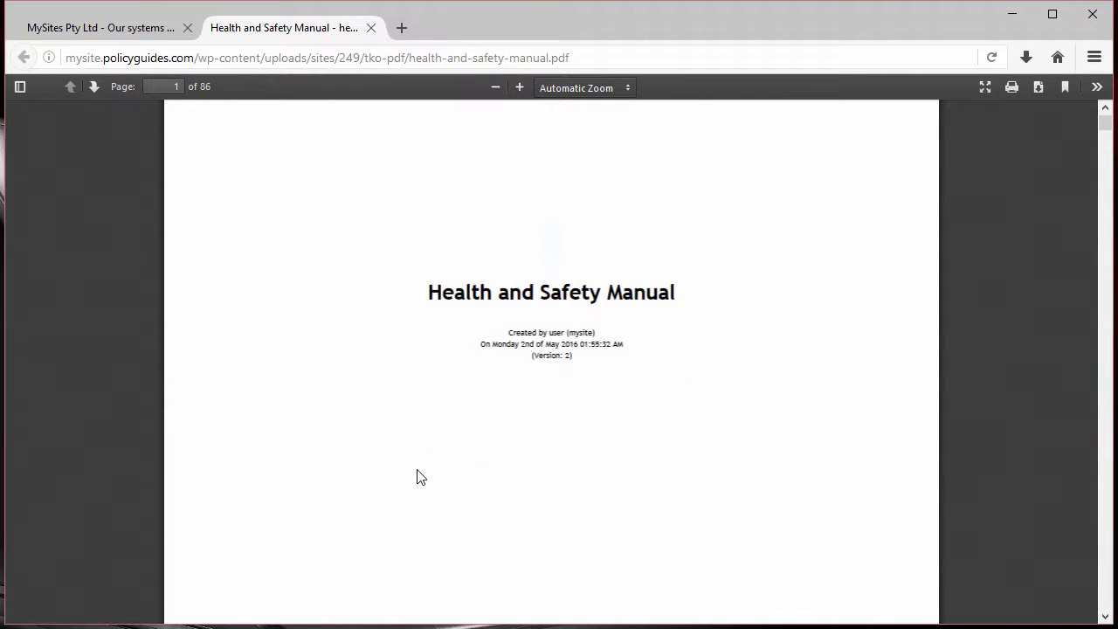
{"action": "left_click", "coordinate": [497, 89]}
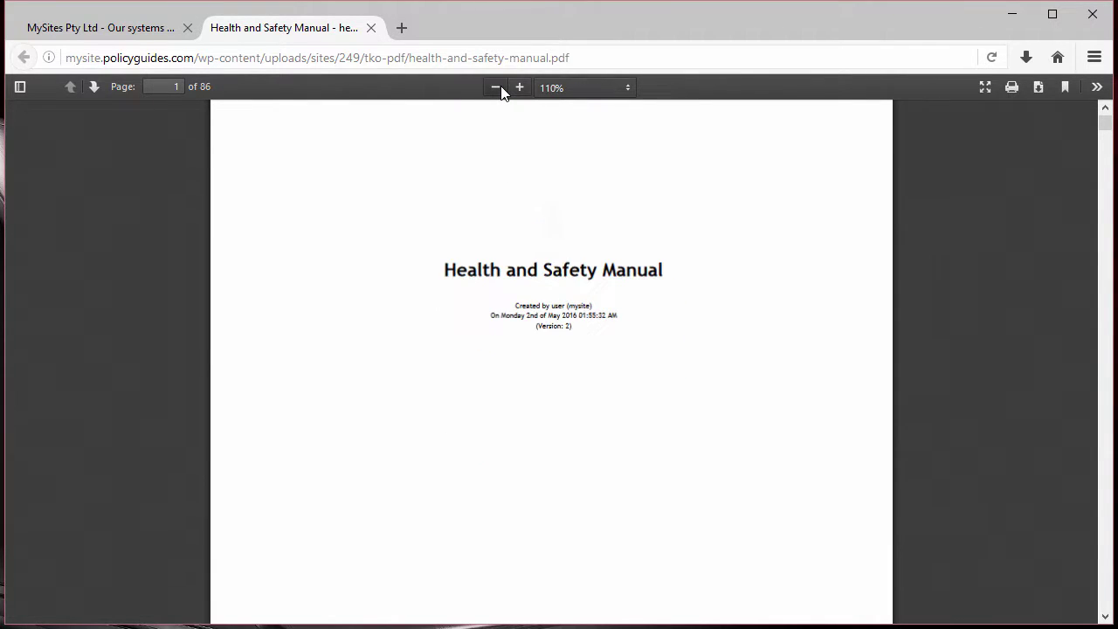
{"action": "left_click", "coordinate": [496, 87]}
{"action": "left_click", "coordinate": [497, 87]}
{"action": "left_click", "coordinate": [496, 88]}
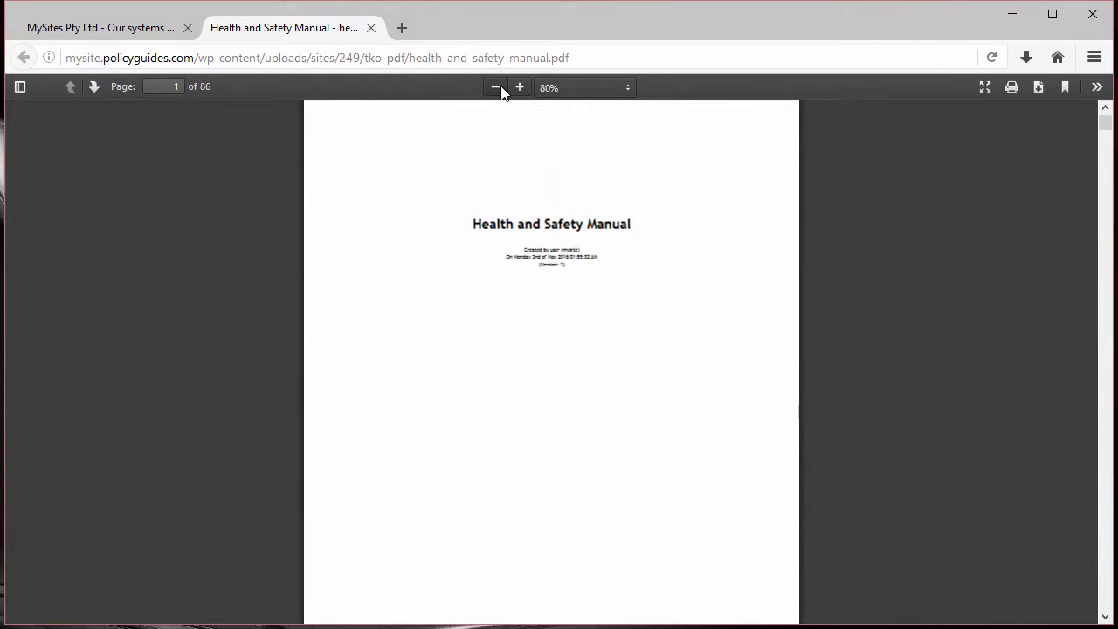
{"action": "left_click", "coordinate": [497, 88]}
{"action": "scroll", "coordinate": [472, 284], "scroll_direction": "down", "scroll_amount": 5}
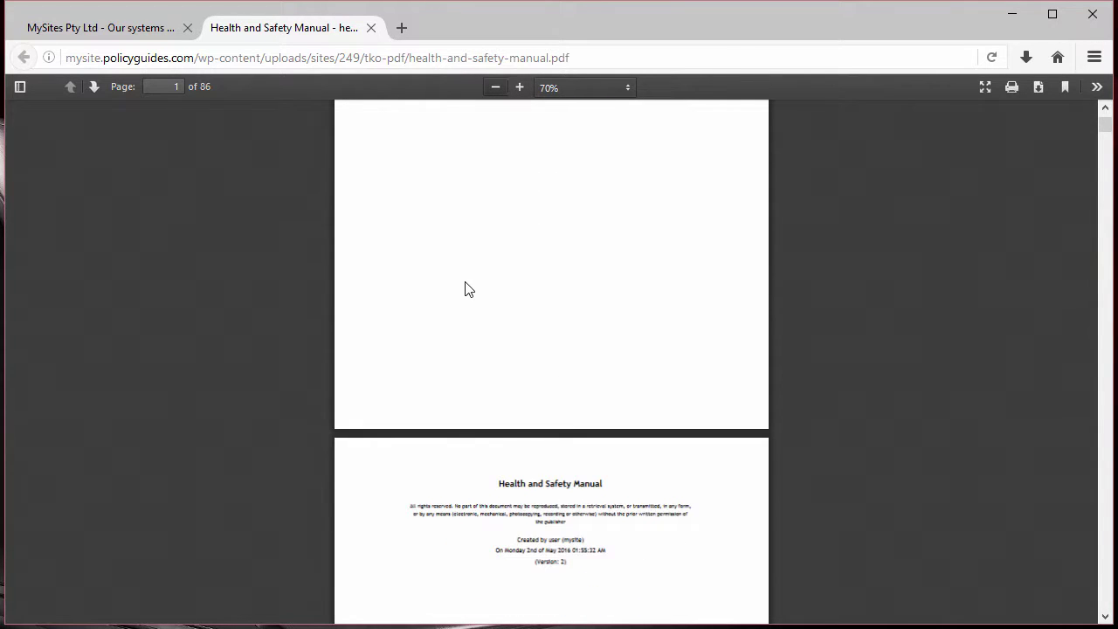
{"action": "scroll", "coordinate": [466, 289], "scroll_direction": "down", "scroll_amount": 6}
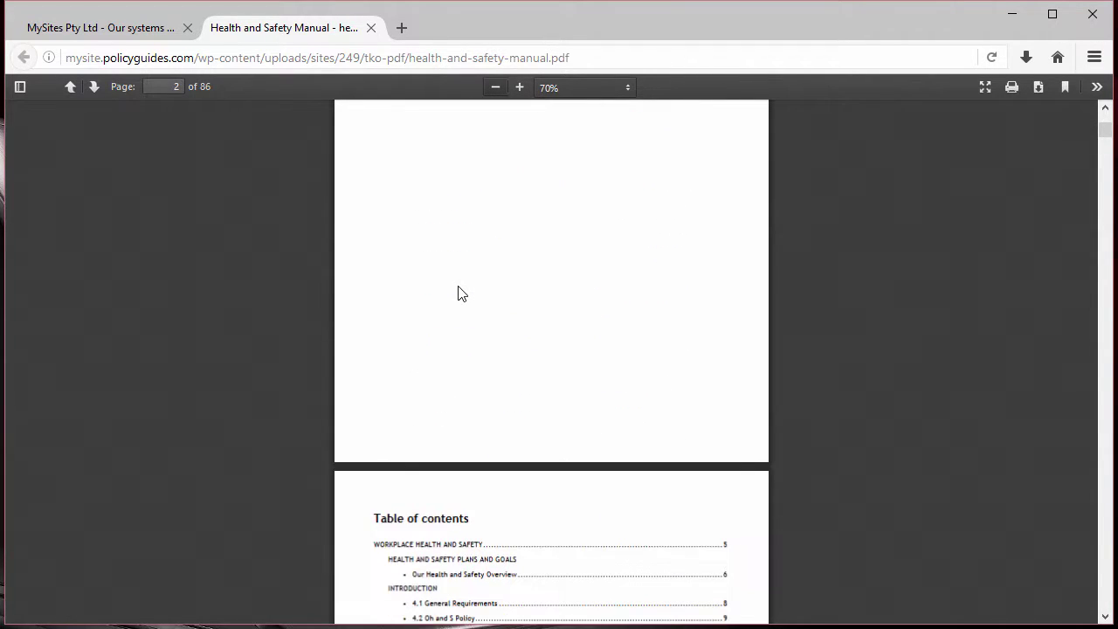
{"action": "scroll", "coordinate": [462, 293], "scroll_direction": "down", "scroll_amount": 6}
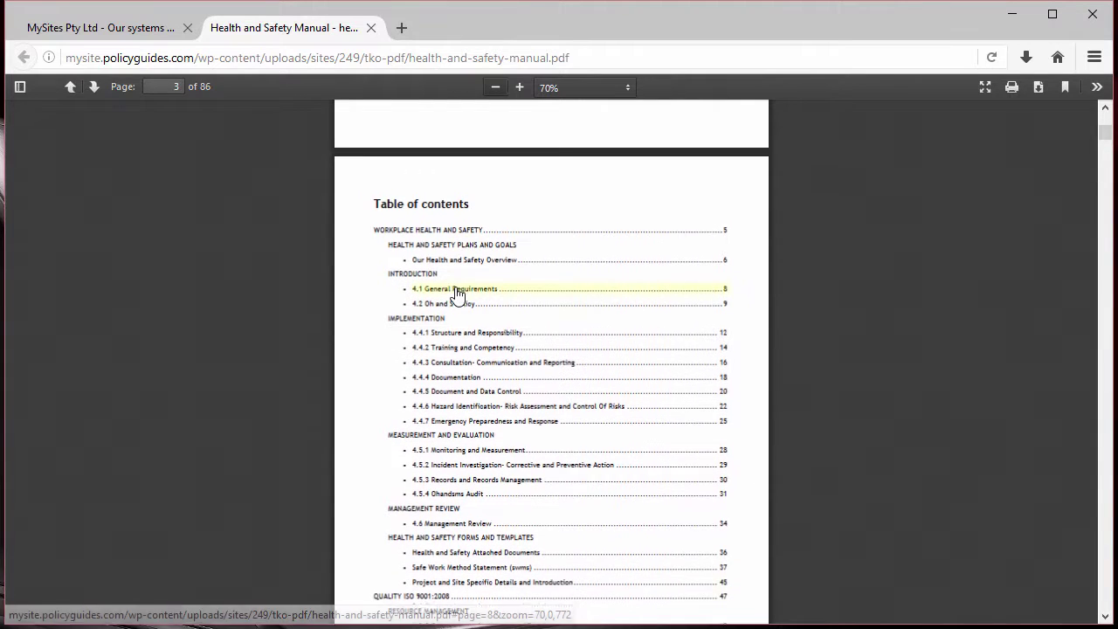
{"action": "left_click", "coordinate": [520, 88]}
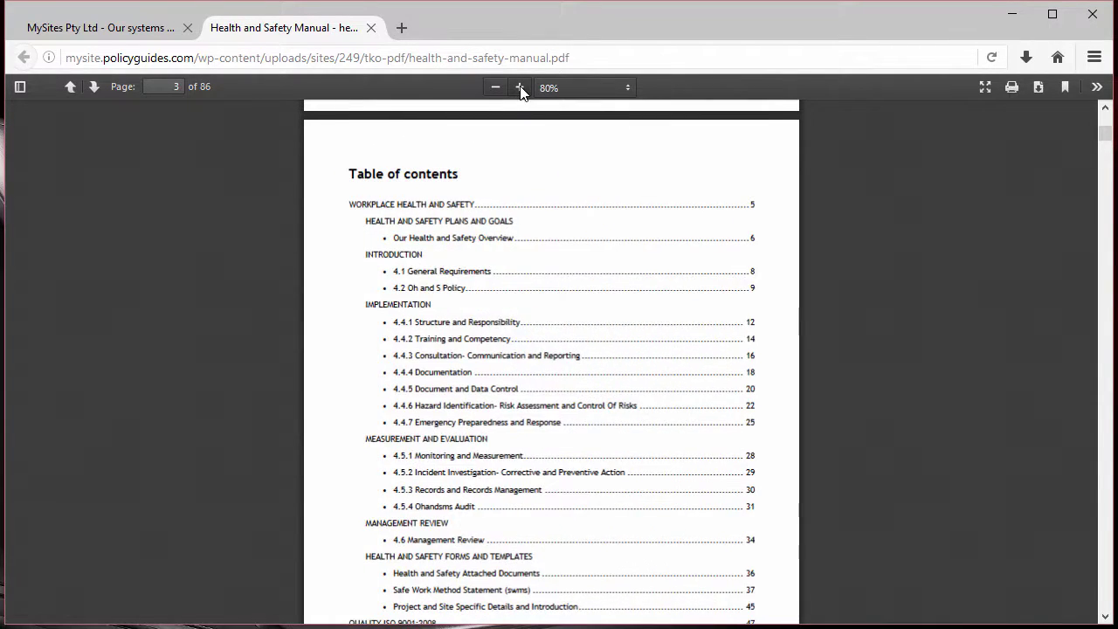
{"action": "left_click", "coordinate": [519, 88]}
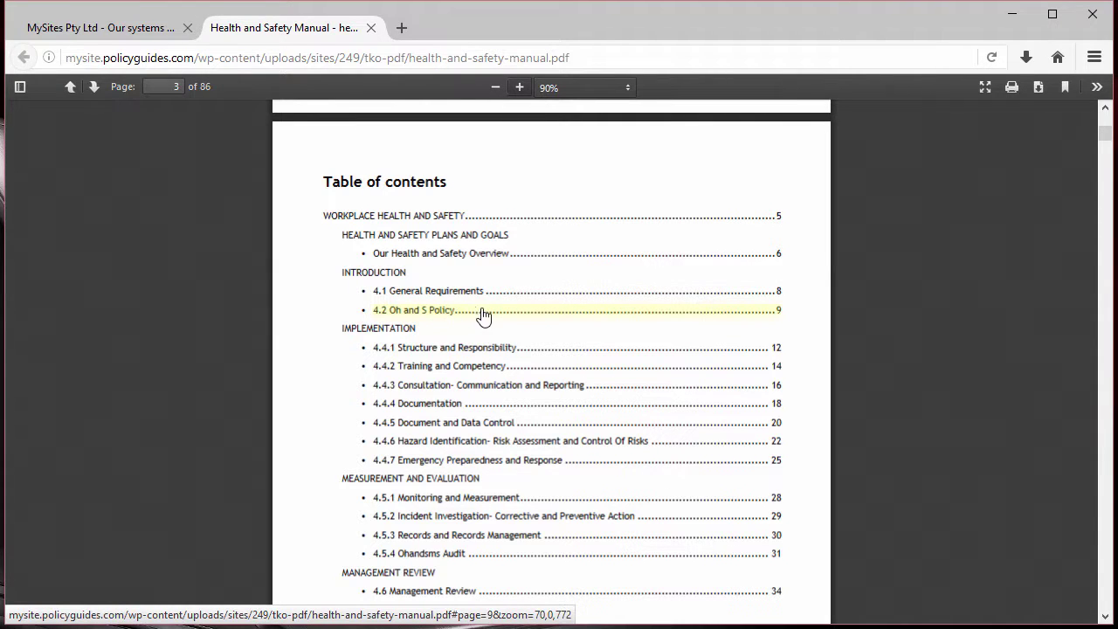
Step: Return to the manual publishing dialog, look over the PDF email form, and expand the output settings
{"action": "left_click", "coordinate": [152, 35]}
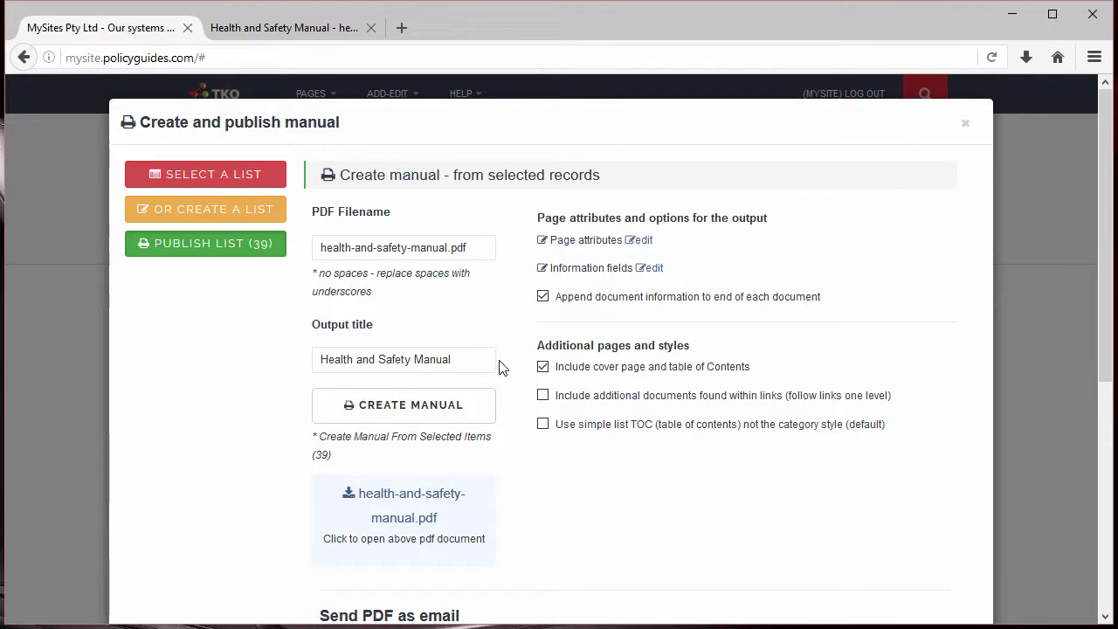
{"action": "scroll", "coordinate": [515, 428], "scroll_direction": "down", "scroll_amount": 5}
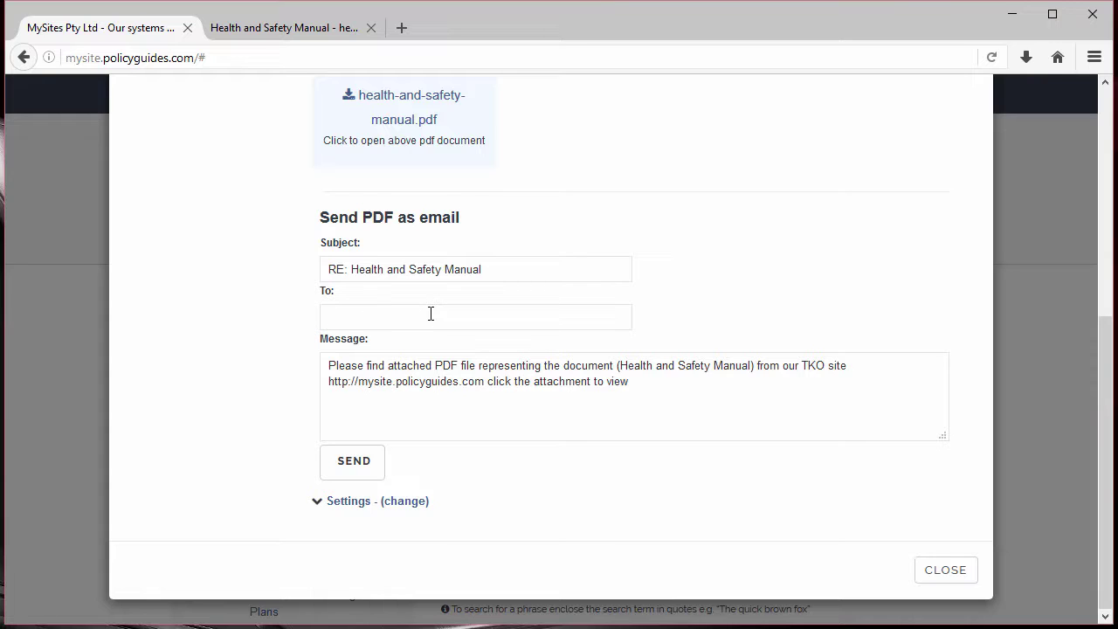
{"action": "left_click", "coordinate": [387, 502]}
{"action": "scroll", "coordinate": [501, 499], "scroll_direction": "down", "scroll_amount": 5}
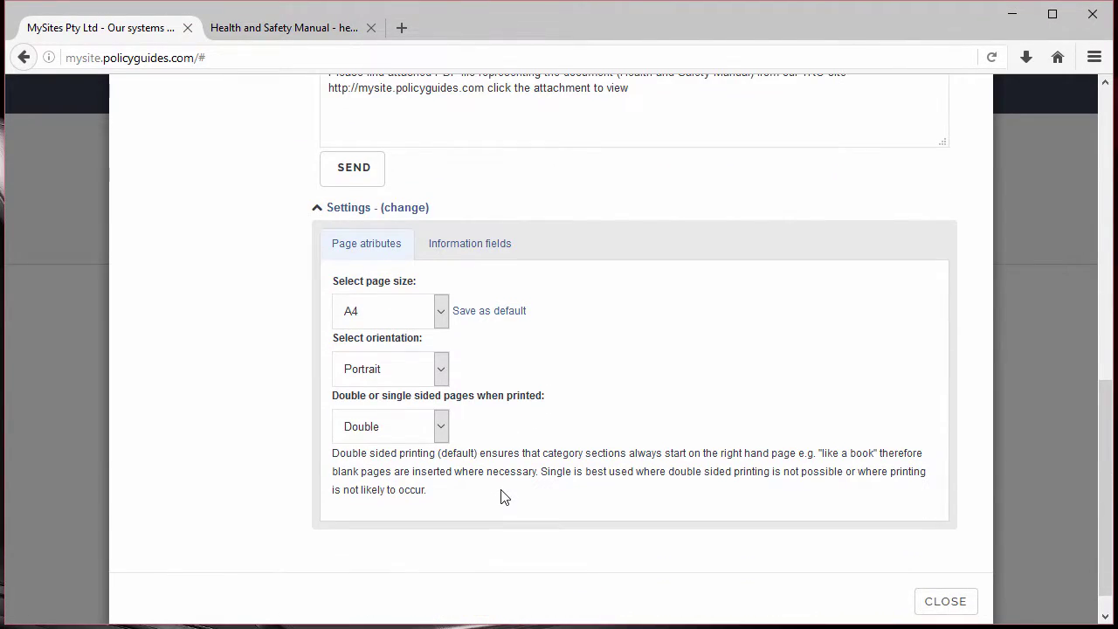
Step: Check the available page size, orientation and double- or single-sided options, and close the settings and the publishing dialog
{"action": "left_click", "coordinate": [440, 314]}
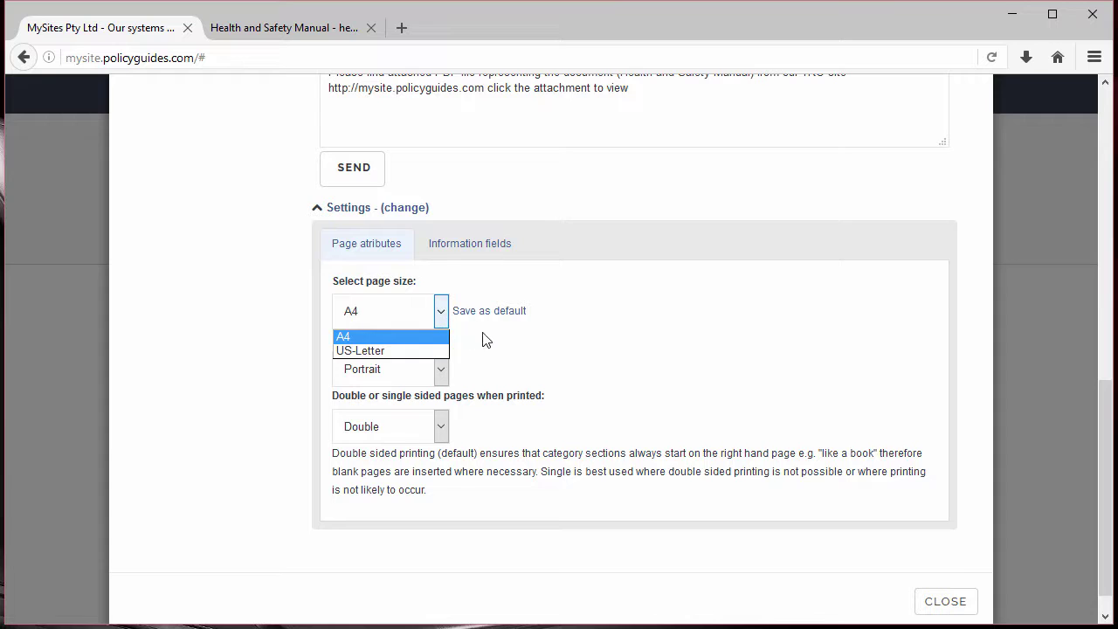
{"action": "left_click", "coordinate": [490, 341]}
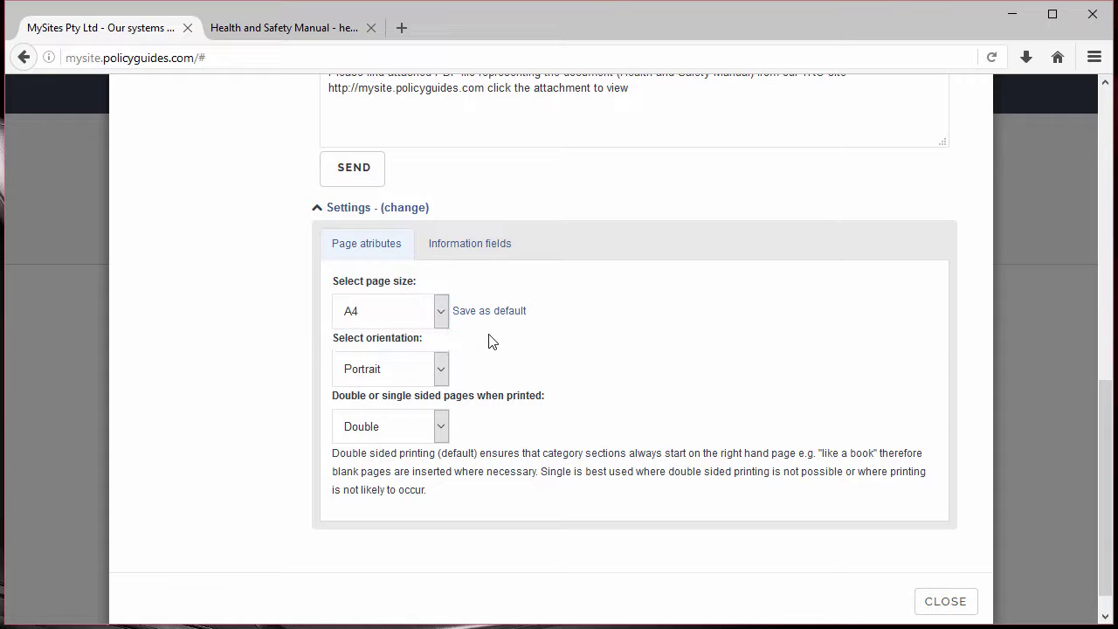
{"action": "left_click", "coordinate": [446, 379]}
{"action": "left_click", "coordinate": [446, 379]}
{"action": "left_click", "coordinate": [442, 427]}
{"action": "left_click", "coordinate": [442, 426]}
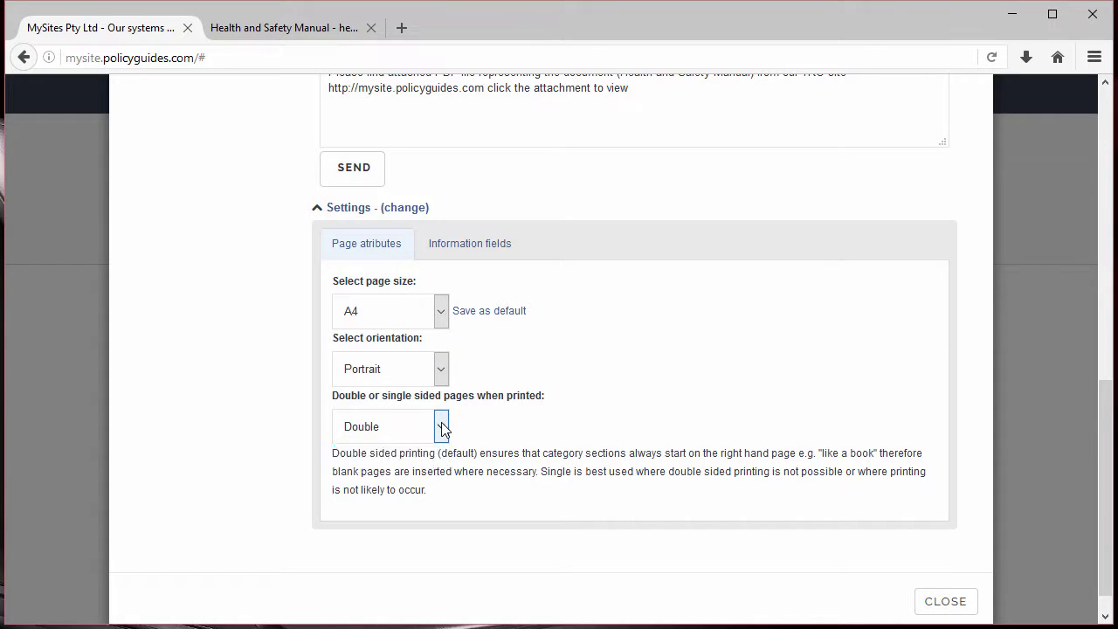
{"action": "left_click", "coordinate": [400, 214]}
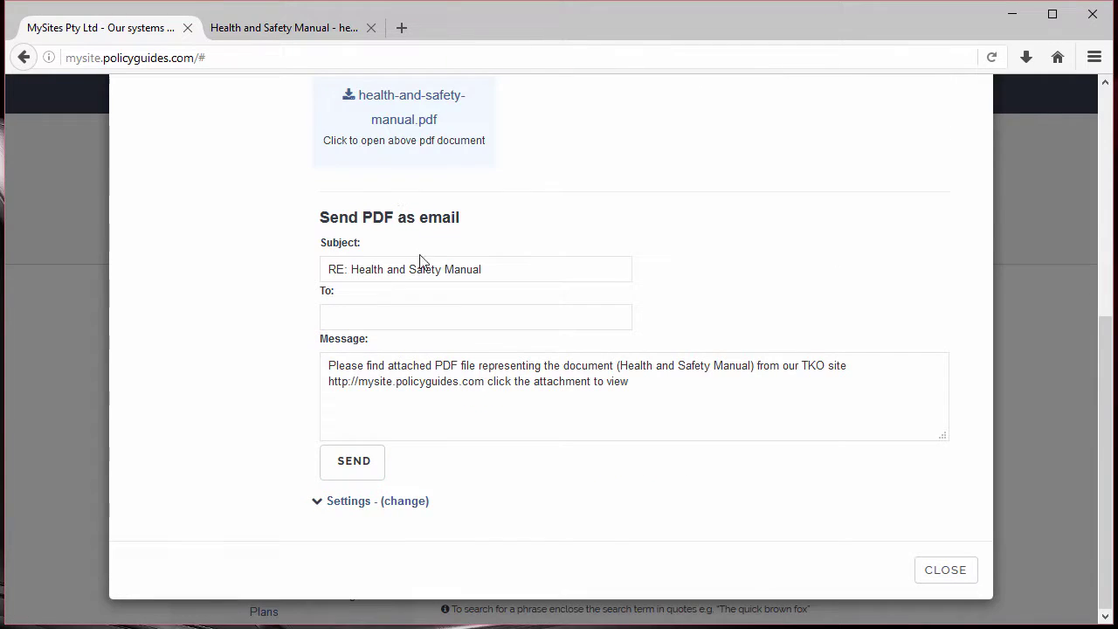
{"action": "left_click", "coordinate": [938, 572]}
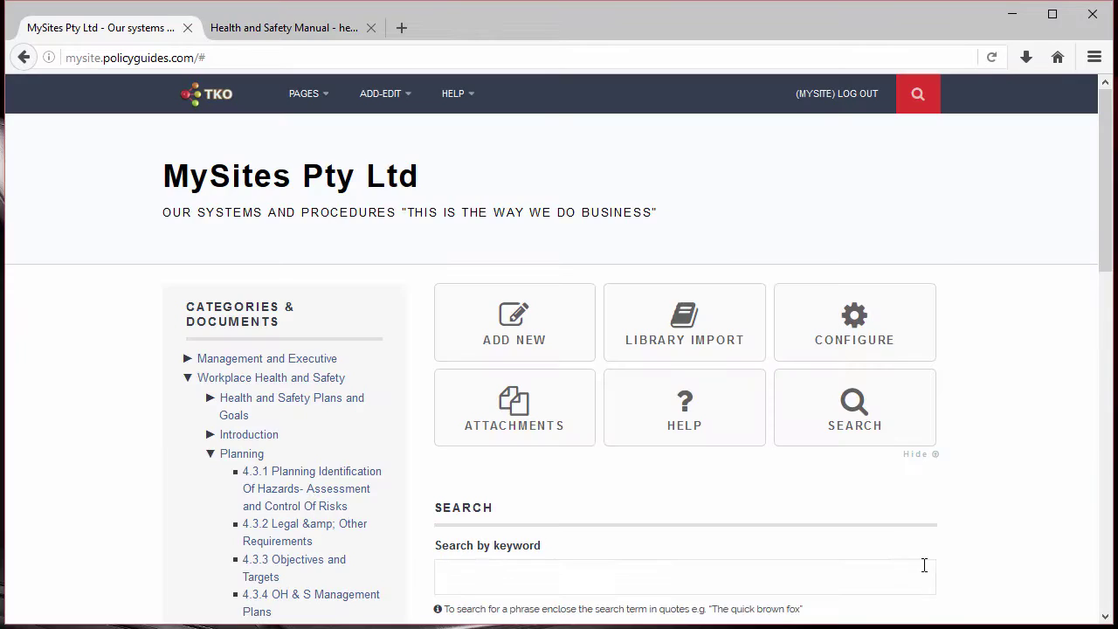
Step: Open the "4.3.3 Objectives and Targets" document for editing and set its print orientation to Landscape
{"action": "left_click", "coordinate": [298, 565]}
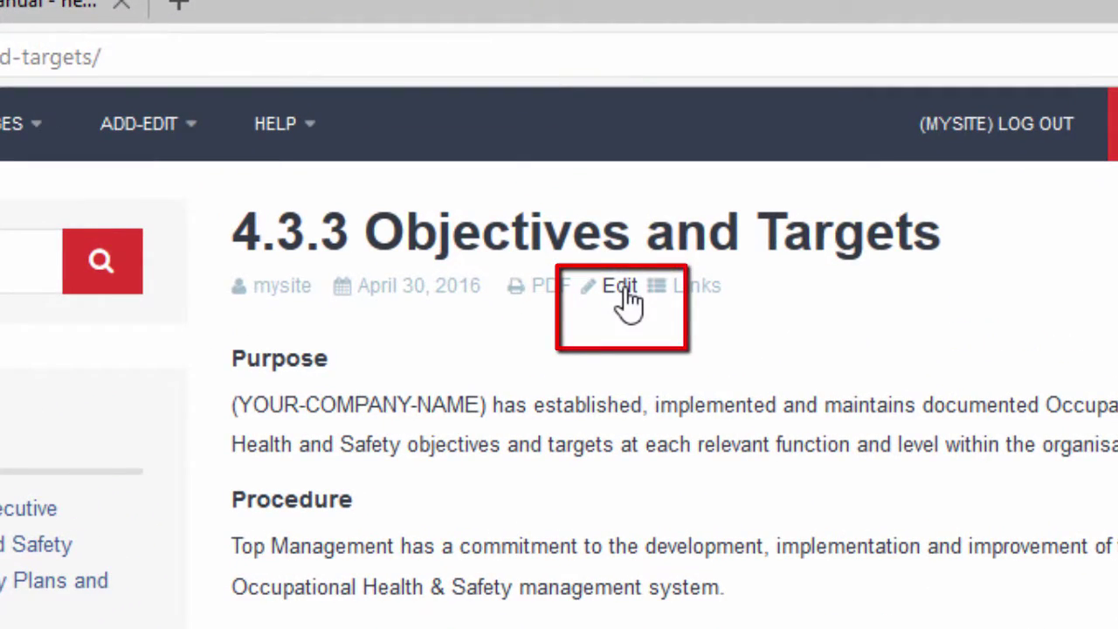
{"action": "left_click", "coordinate": [622, 289]}
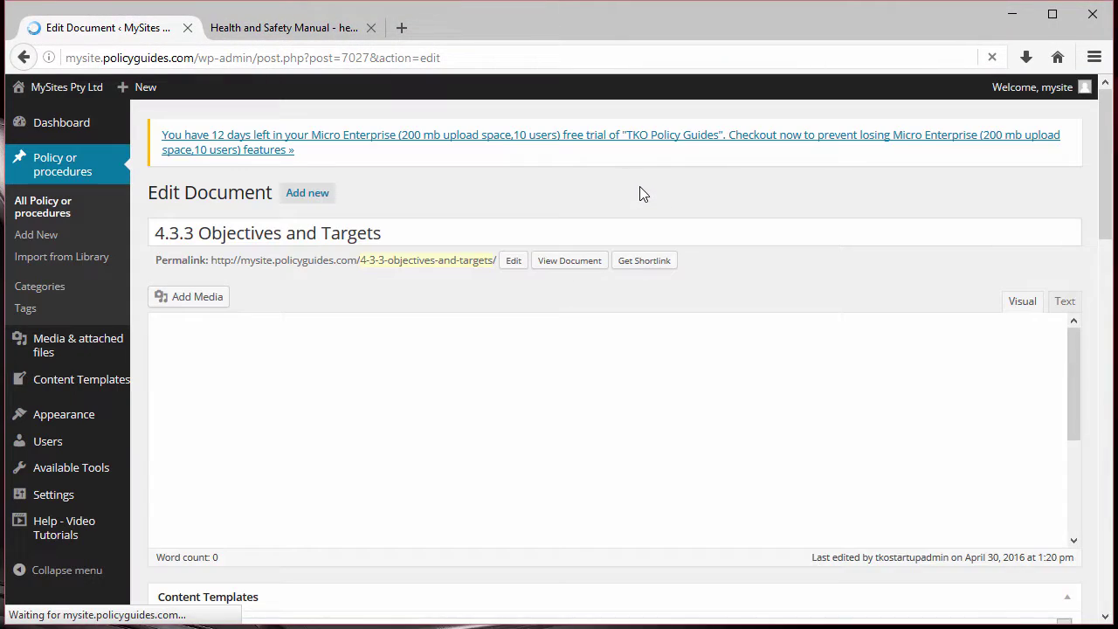
{"action": "scroll", "coordinate": [539, 453], "scroll_direction": "down", "scroll_amount": 20}
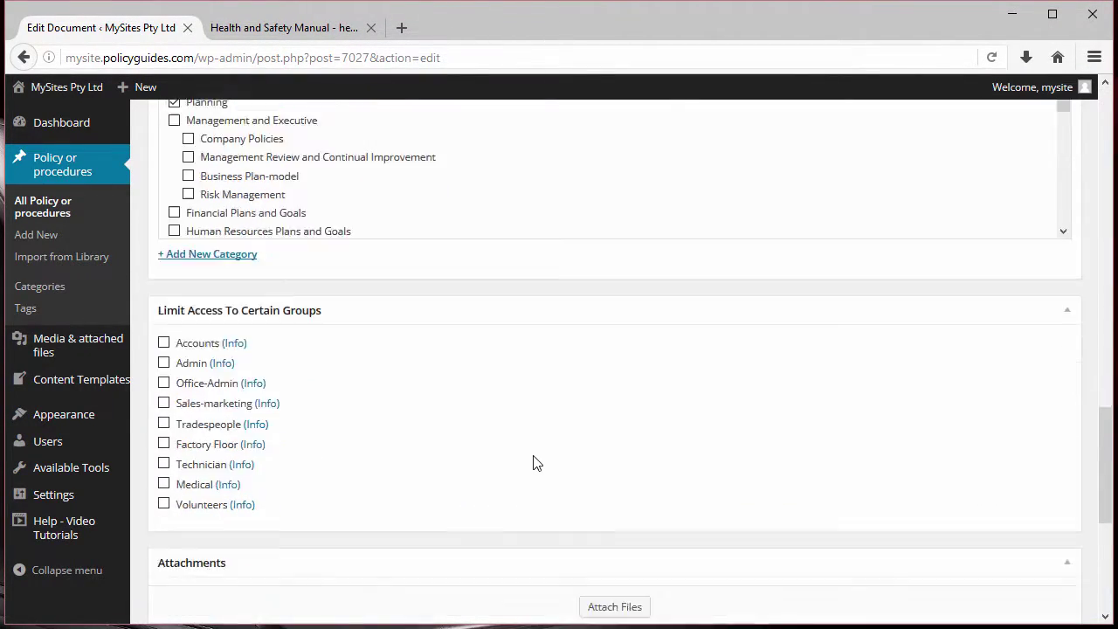
{"action": "scroll", "coordinate": [535, 462], "scroll_direction": "down", "scroll_amount": 2}
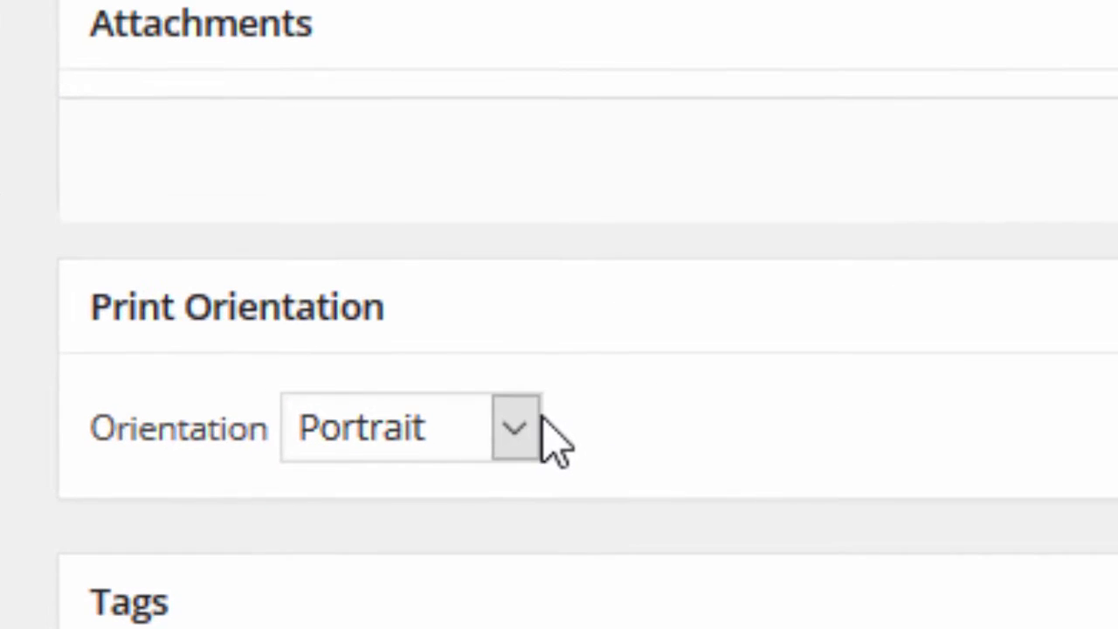
{"action": "left_click", "coordinate": [533, 432]}
{"action": "left_click", "coordinate": [511, 537]}
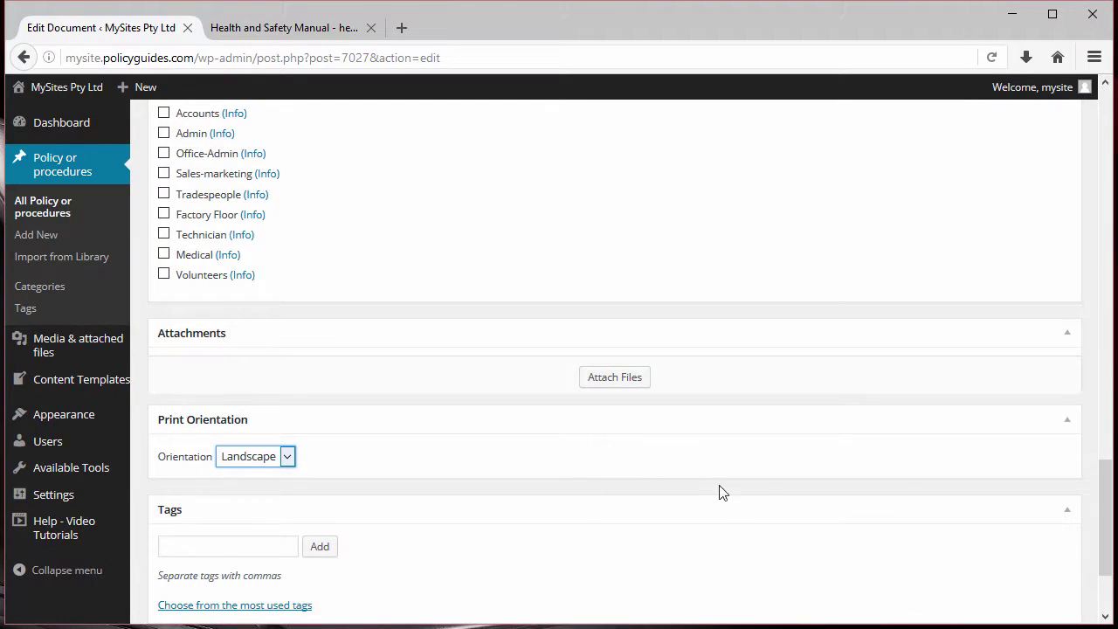
Step: Update the published "4.3.3 Objectives and Targets" document to save its changes, and open its public page
{"action": "scroll", "coordinate": [902, 478], "scroll_direction": "up", "scroll_amount": 5}
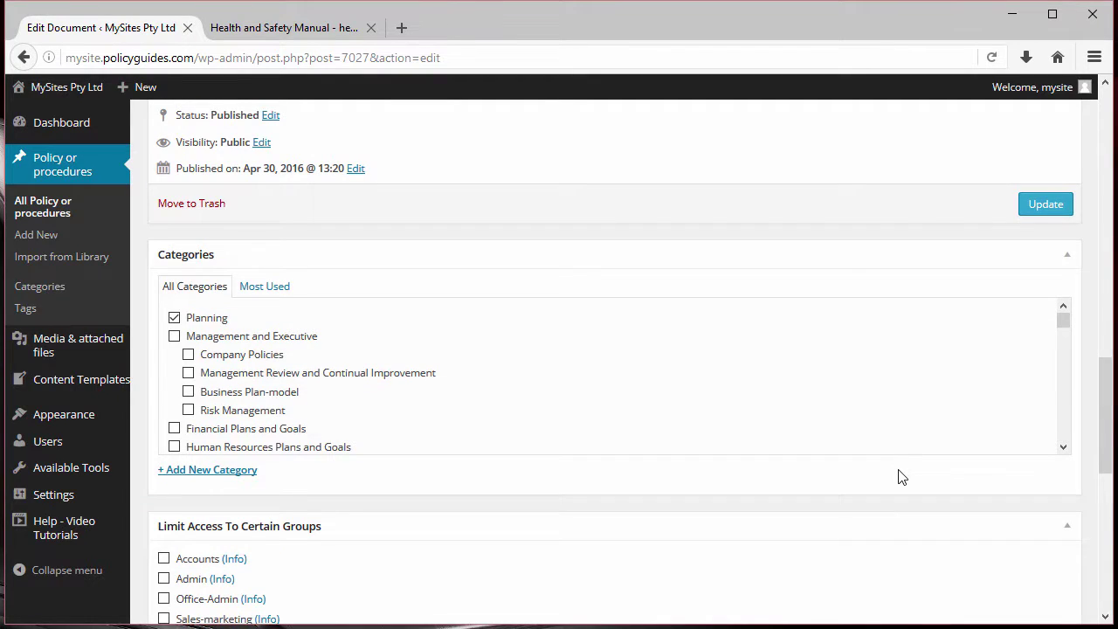
{"action": "left_click", "coordinate": [1040, 206]}
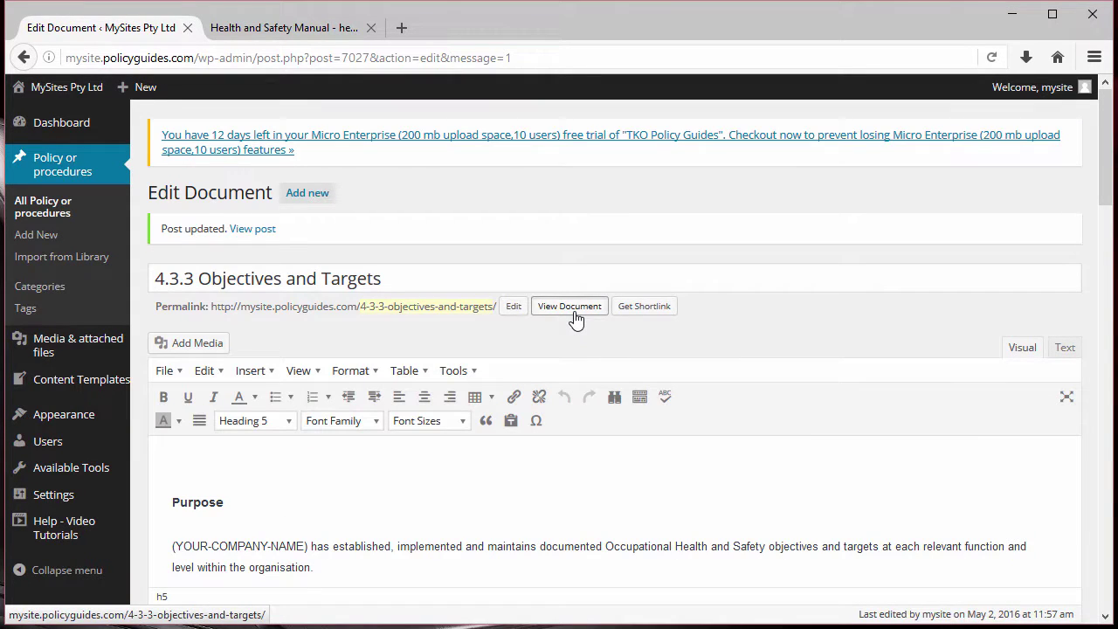
{"action": "left_click", "coordinate": [573, 316]}
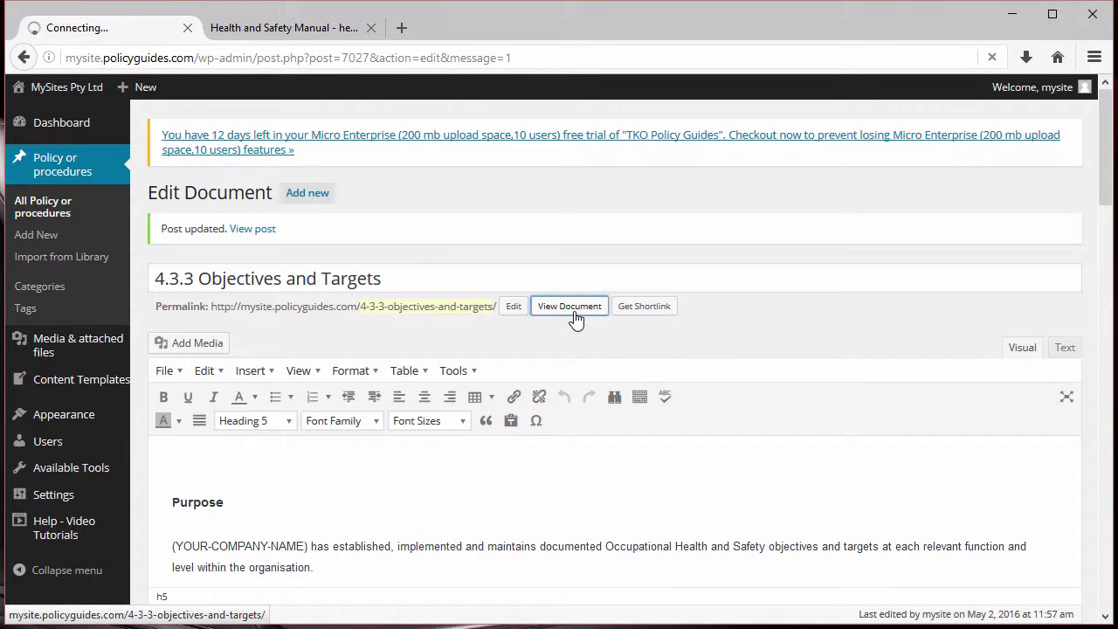